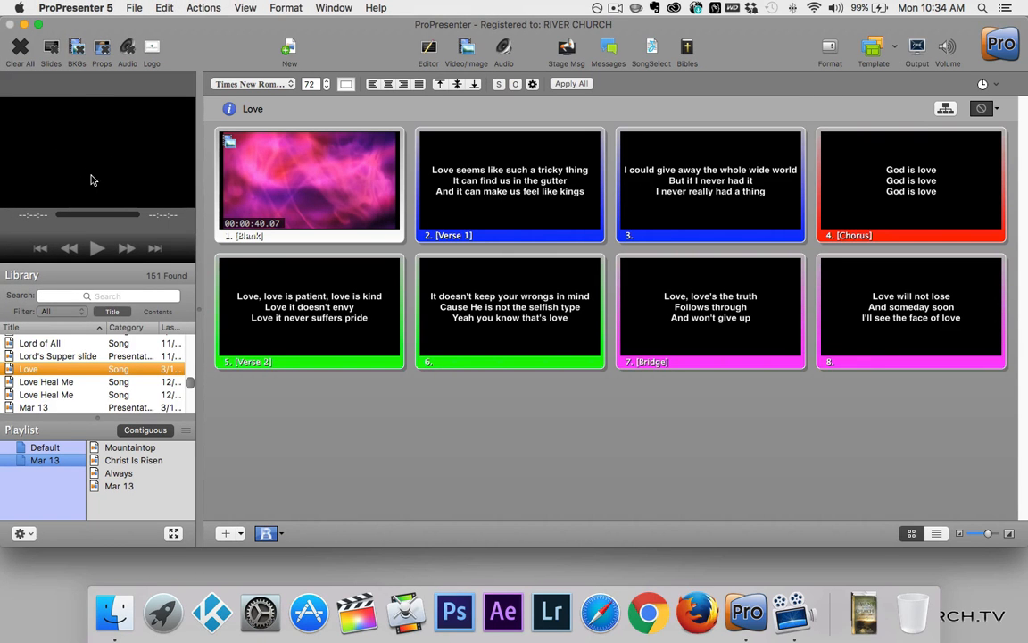
Play the Love song's blank background video, then bring up Jesus Paid It All and Job's Story
left_click(248, 185)
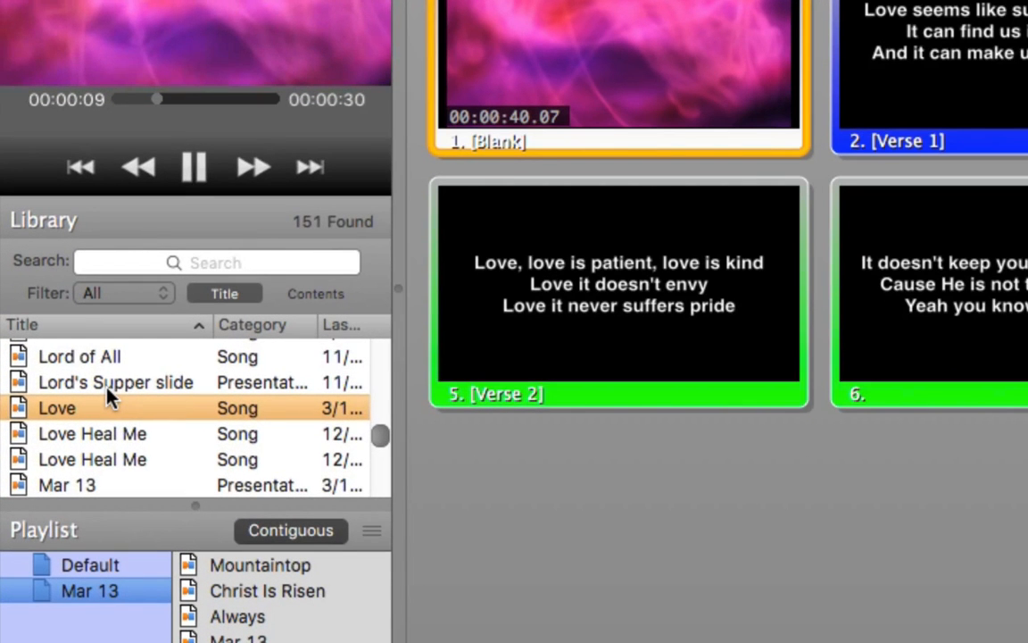
scroll(107, 397, "up", 2)
scroll(107, 393, "up", 5)
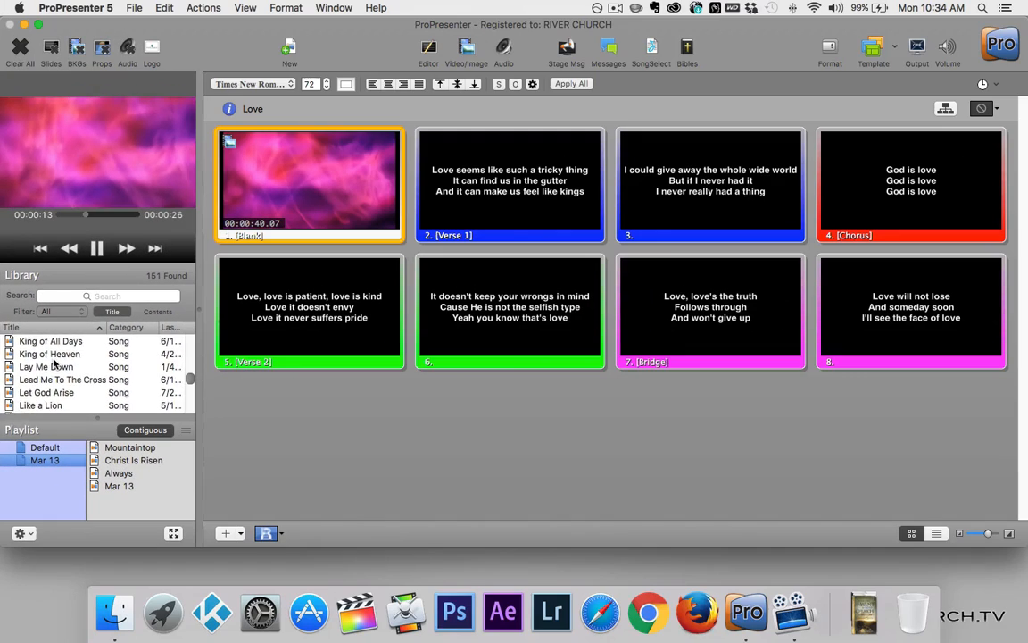
scroll(105, 394, "up", 3)
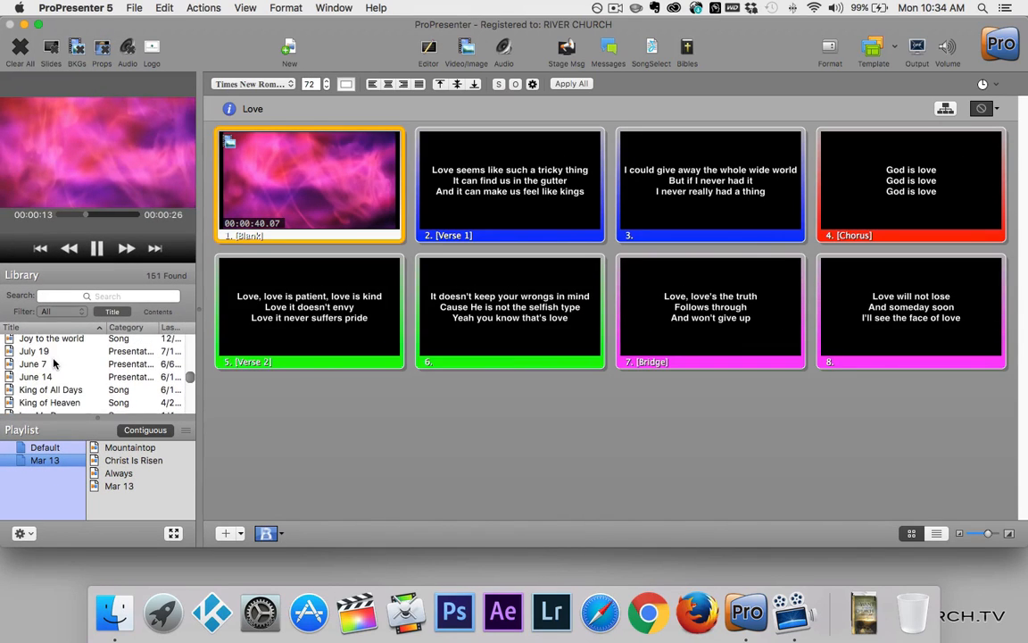
scroll(53, 364, "up", 3)
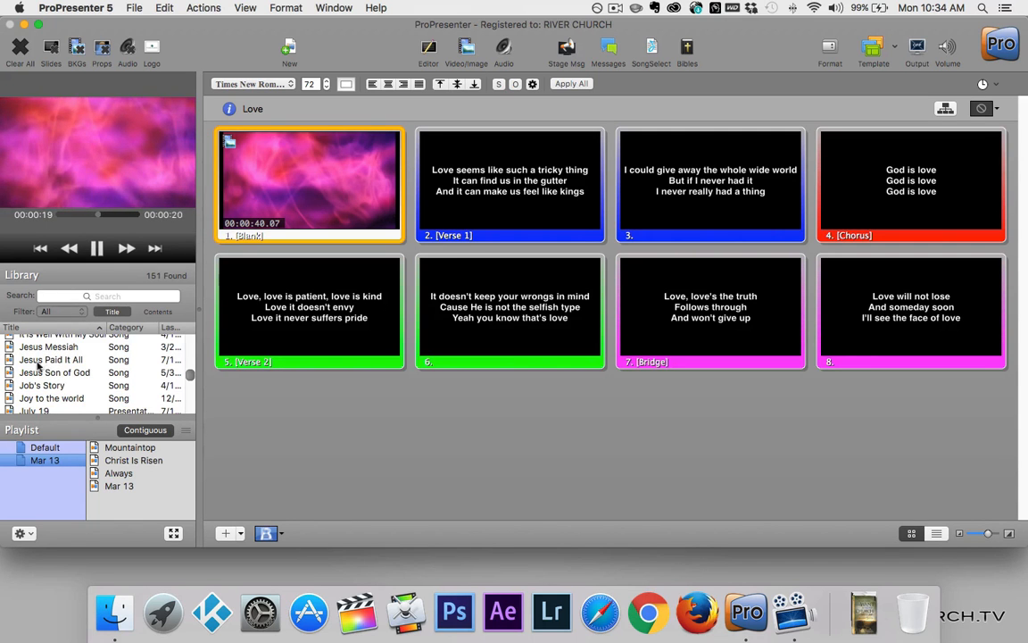
left_click(34, 364)
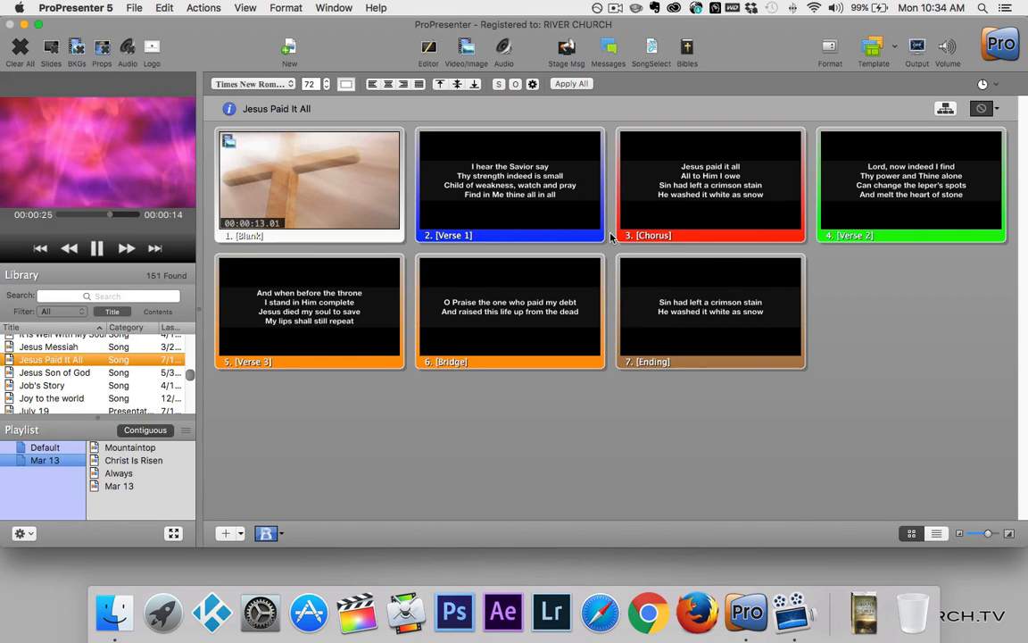
left_click(36, 386)
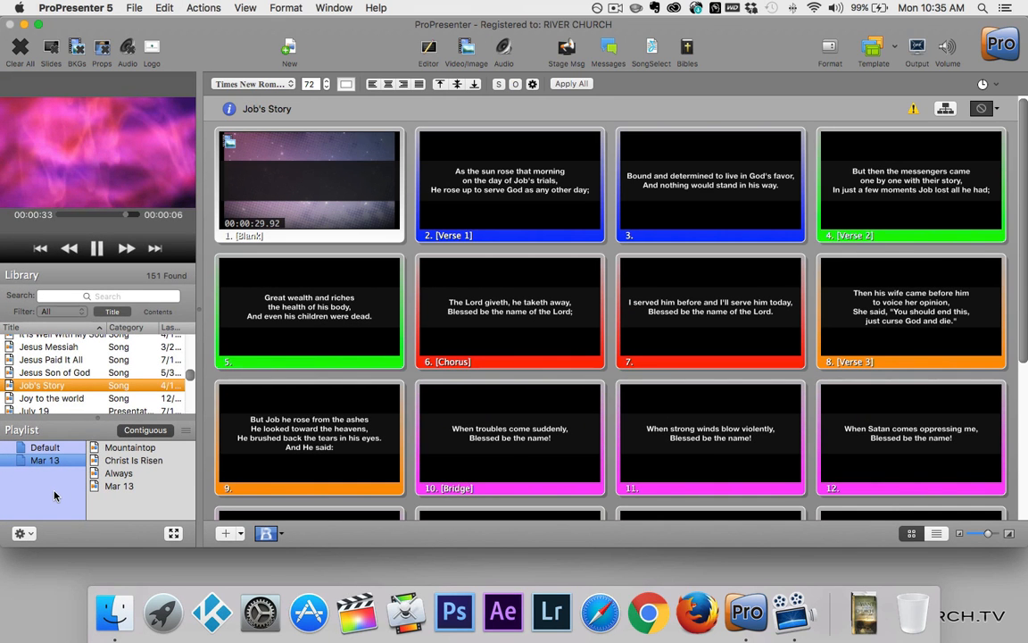
Add a new playlist below Mar 13 and name it 'Mar 20', replacing the mistyped name
left_click(27, 536)
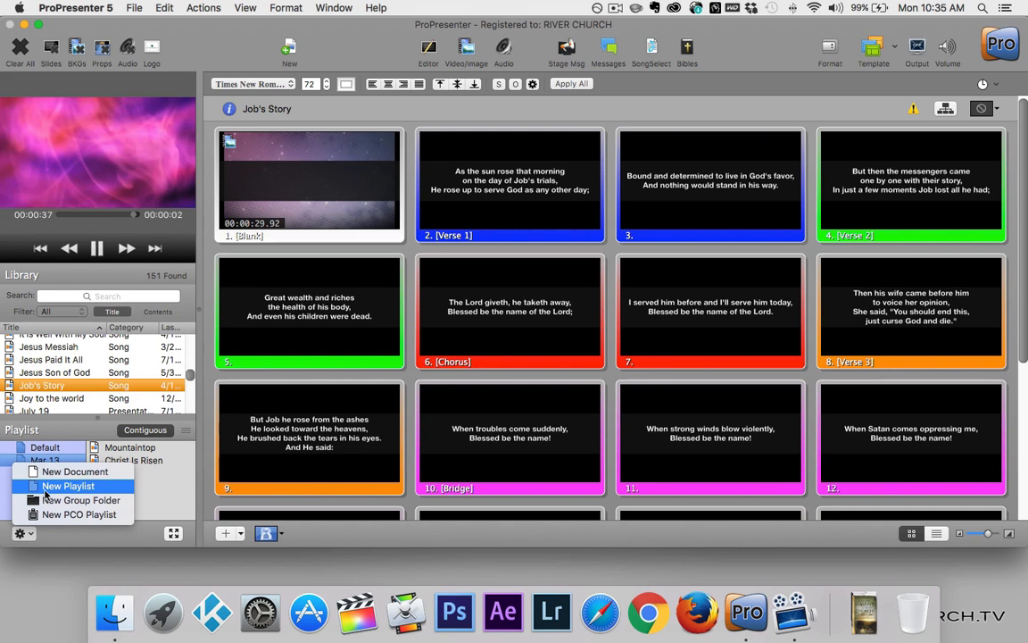
left_click(46, 488)
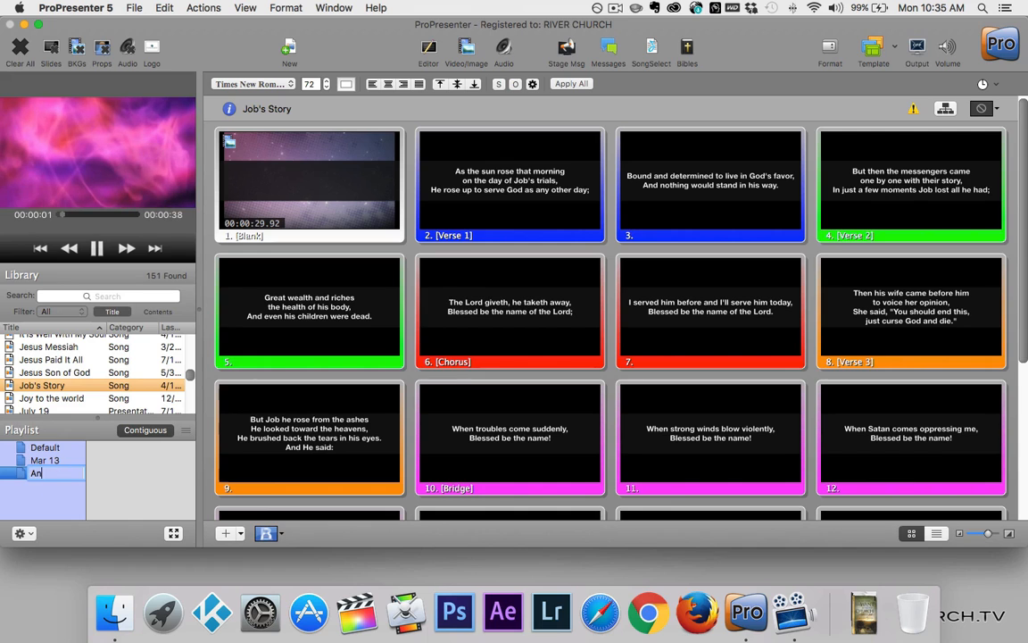
type("Anything")
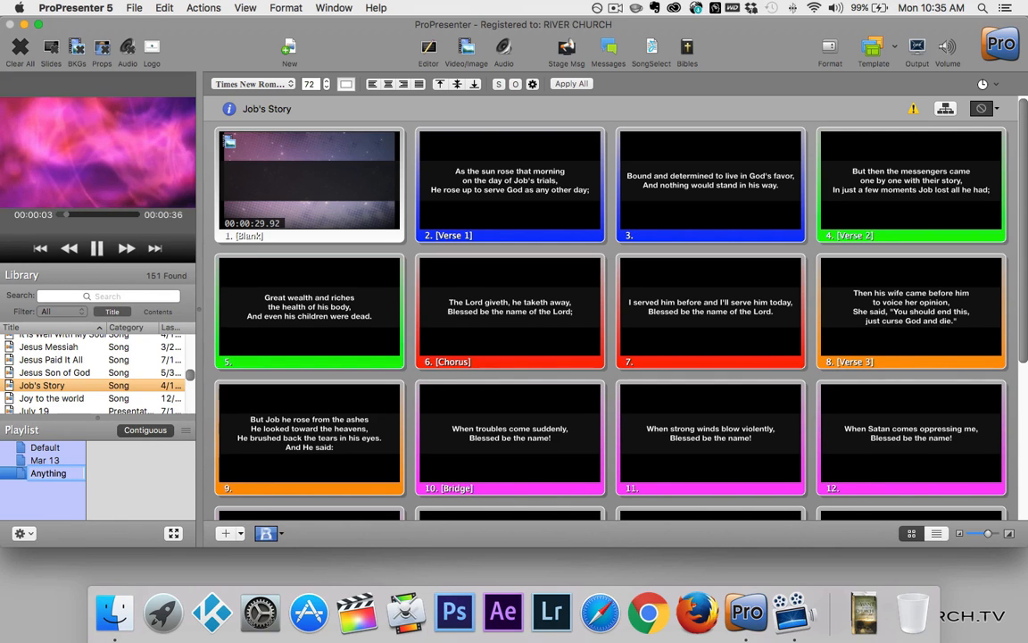
key("BackSpace")
key("BackSpace")
key("BackSpace")
key("BackSpace")
key("BackSpace")
key("BackSpace")
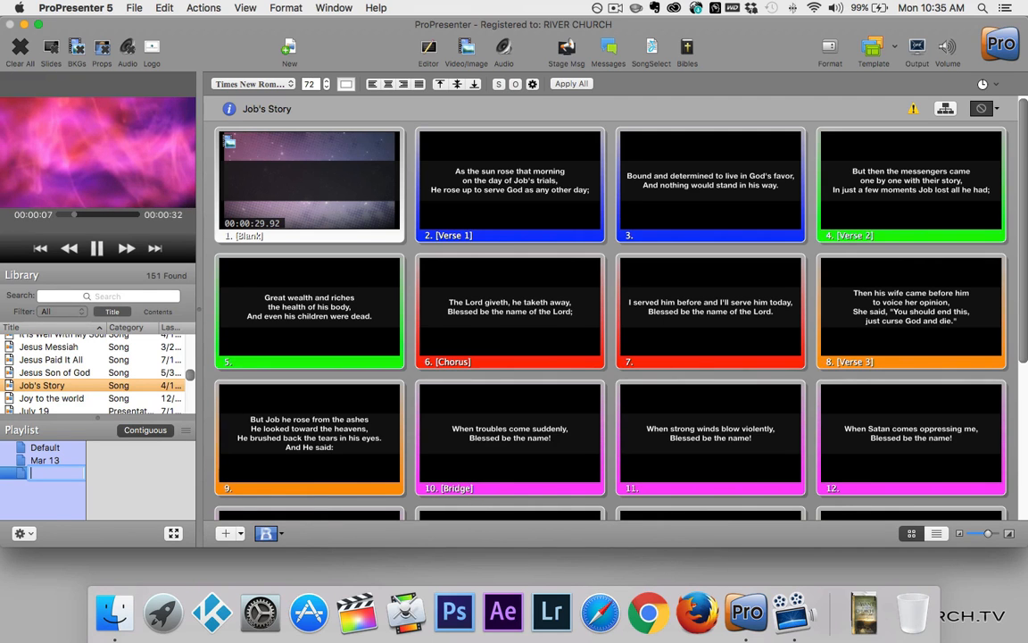
type("Mar")
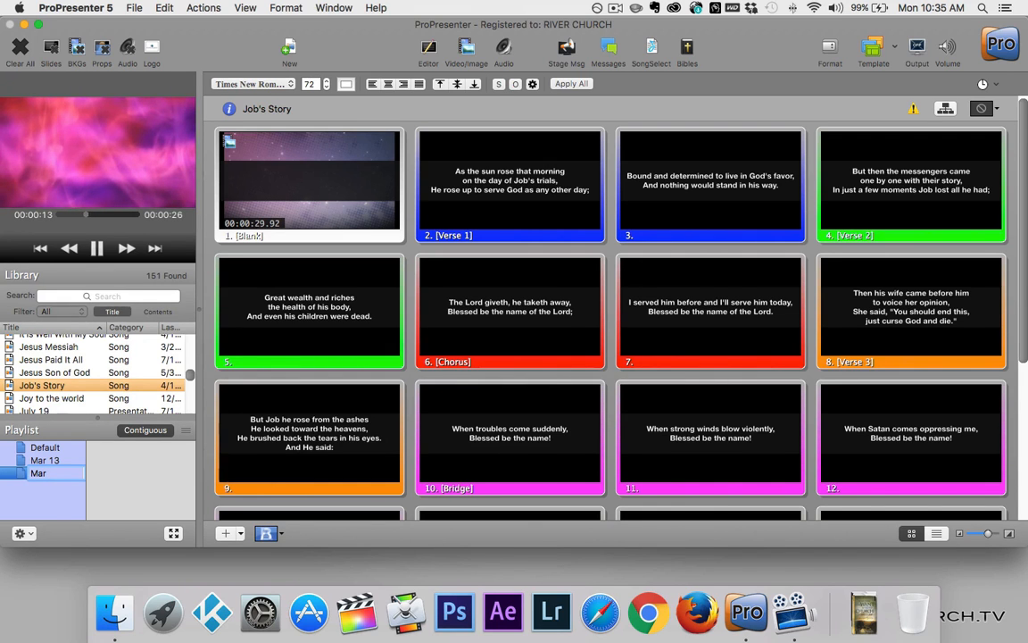
type(" 20")
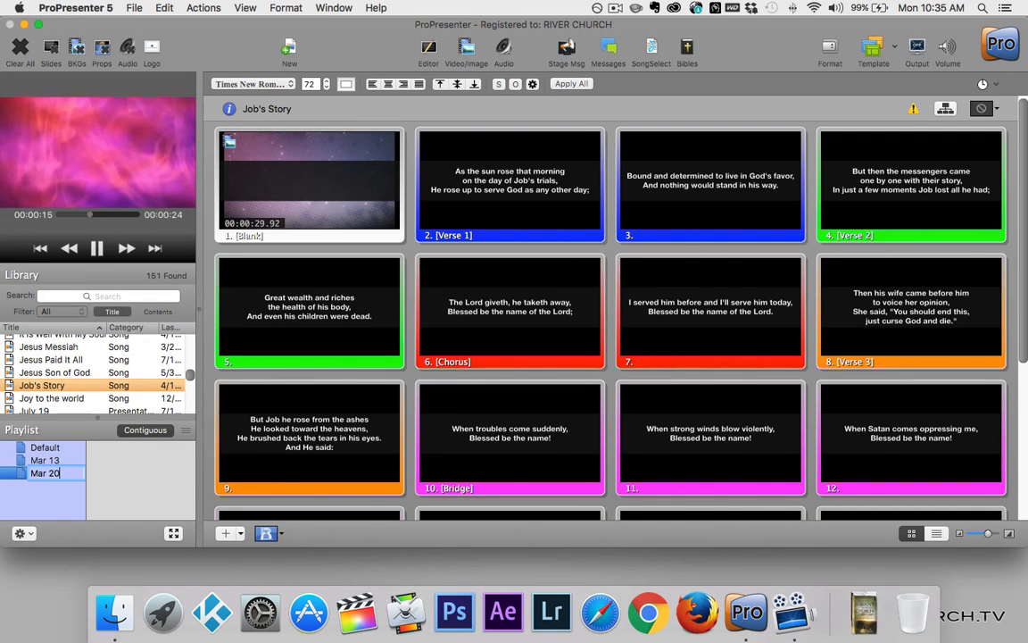
key("Return")
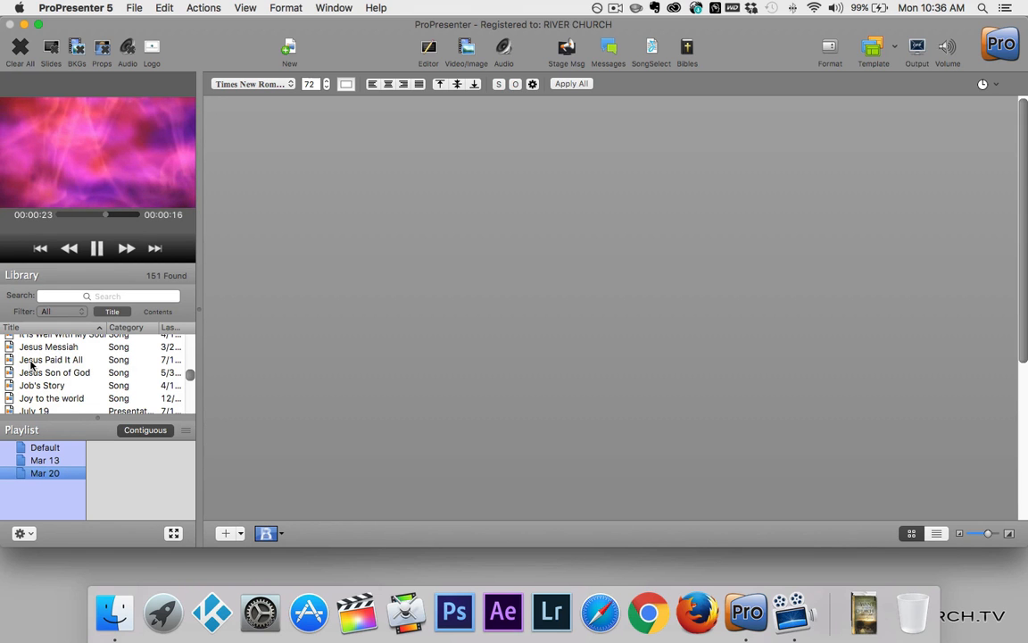
Add Jesus Paid It All, Joy to the world and Mar 13 to Mar 20, then open Jesus Paid It All there
left_click_drag(30, 361, 132, 467)
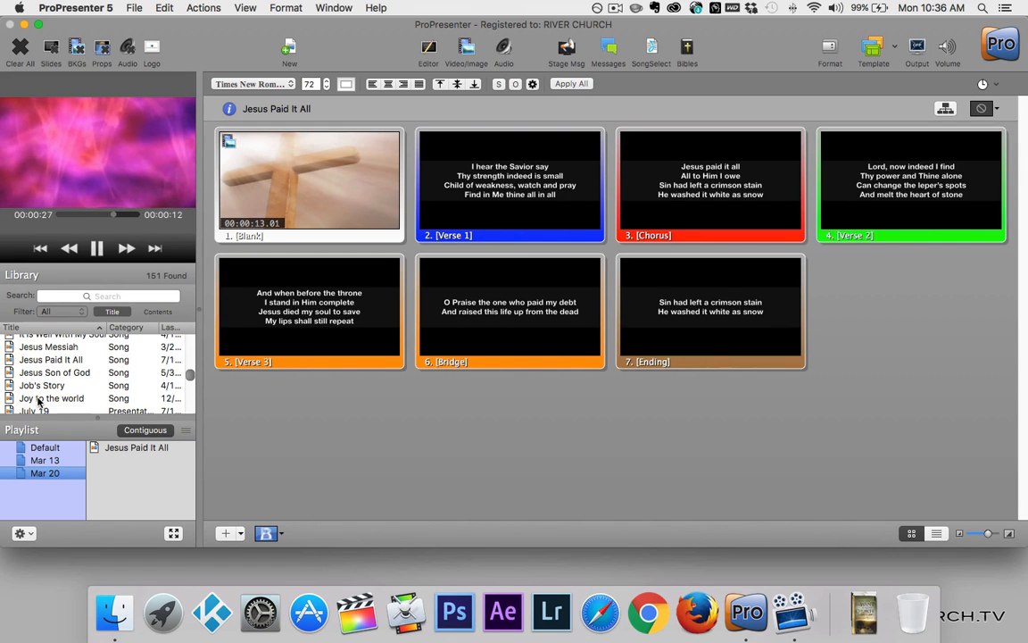
left_click_drag(38, 402, 121, 479)
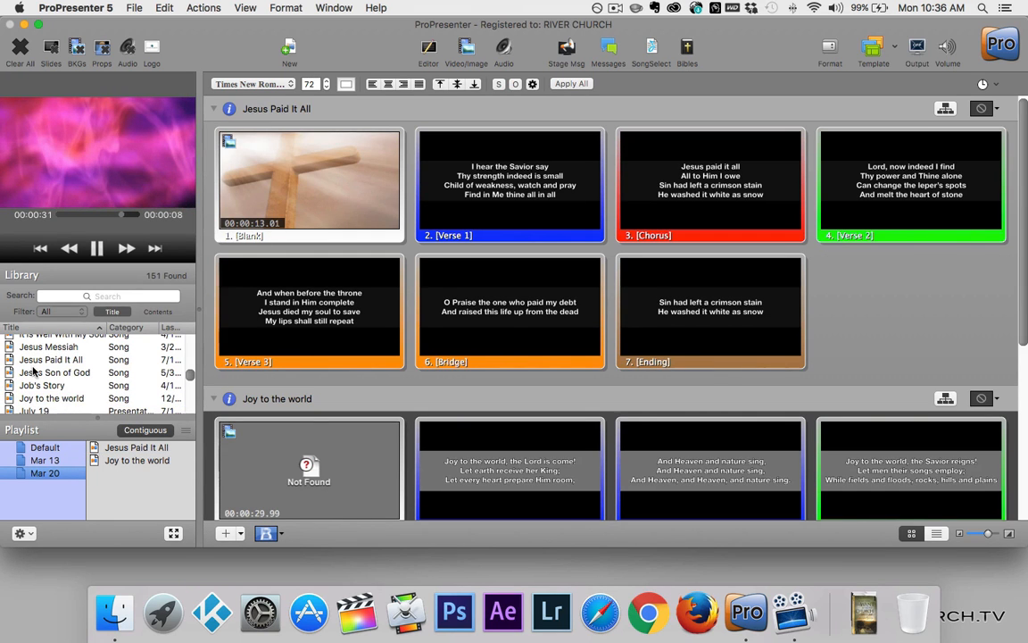
scroll(33, 373, "up", 10)
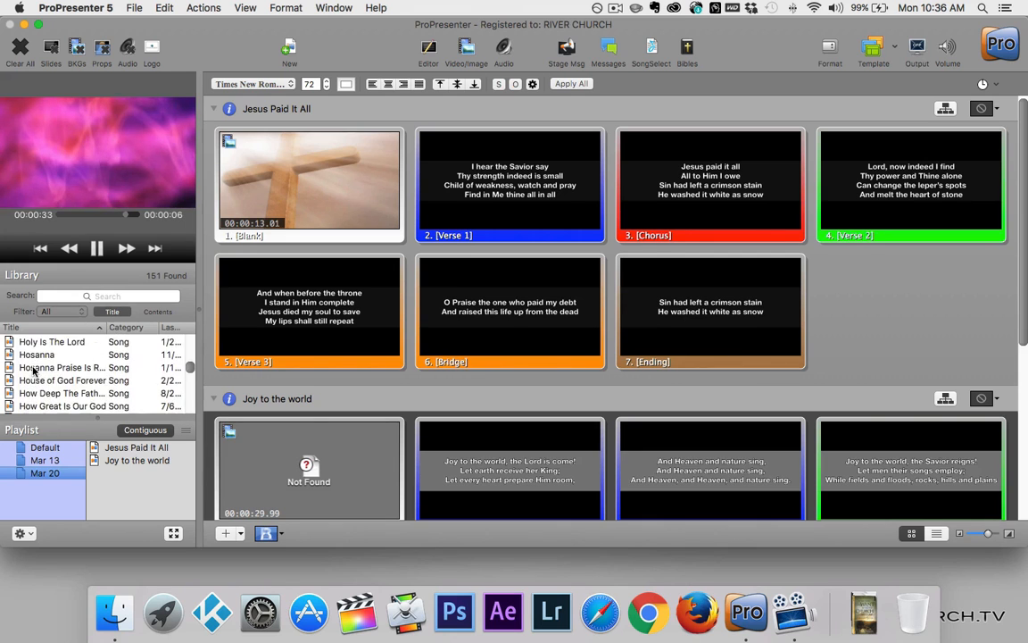
scroll(33, 373, "down", 15)
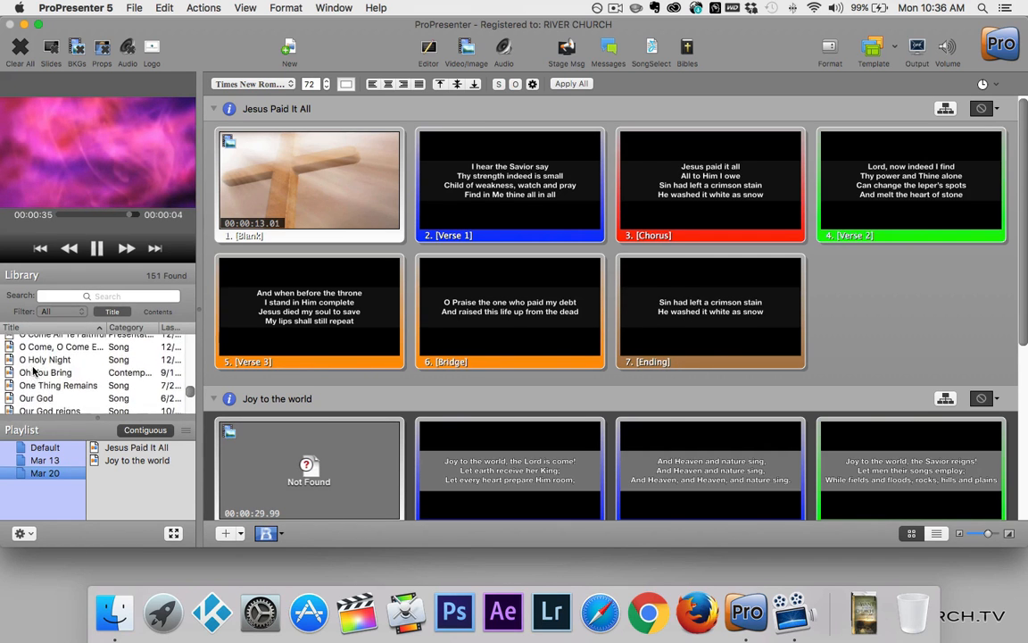
scroll(33, 373, "up", 3)
scroll(33, 373, "up", 4)
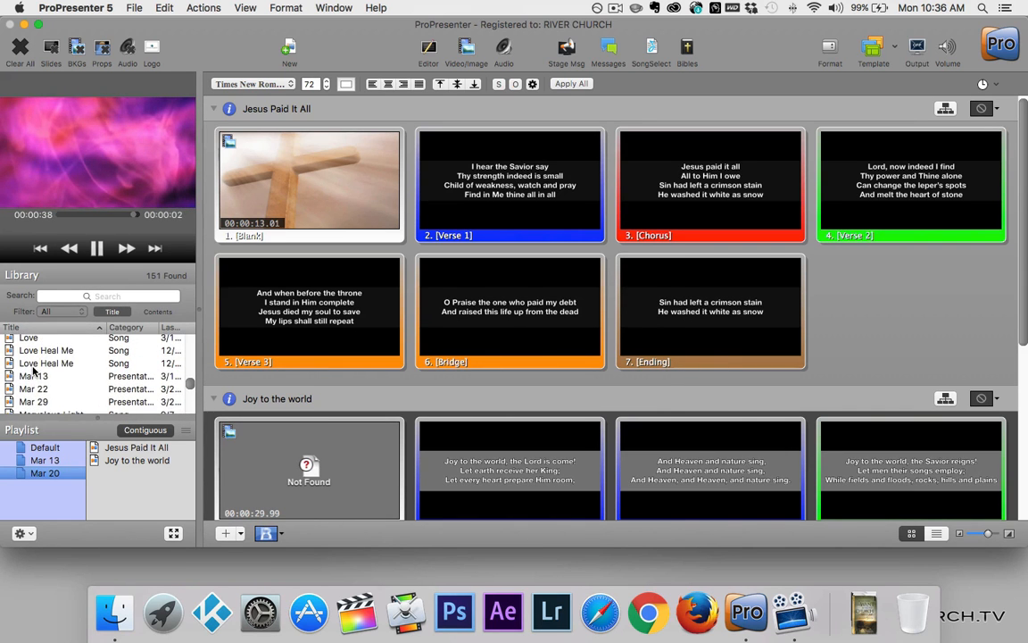
left_click(27, 377)
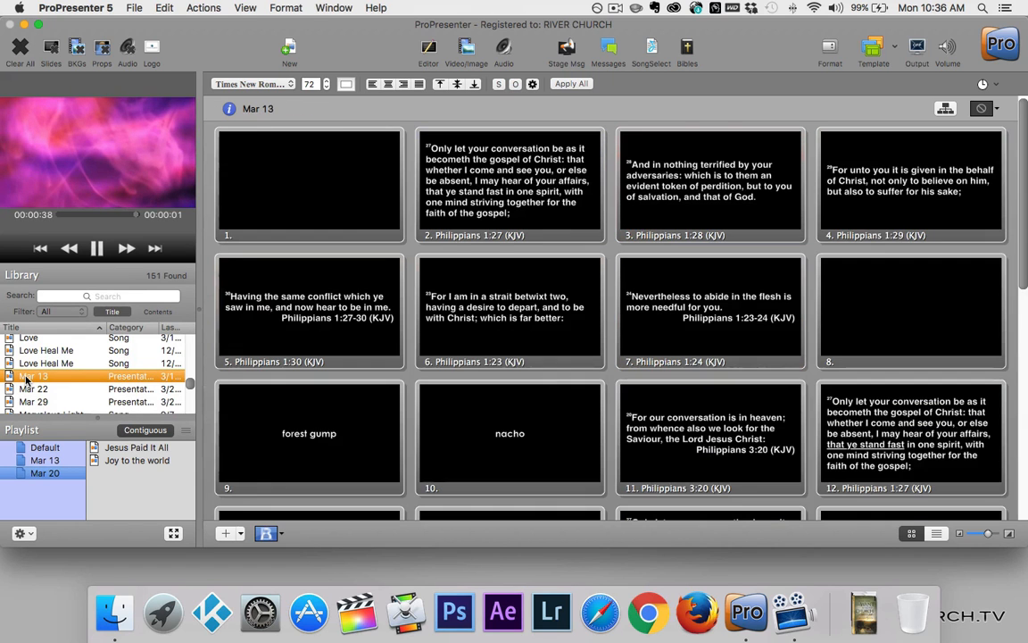
left_click_drag(27, 378, 114, 486)
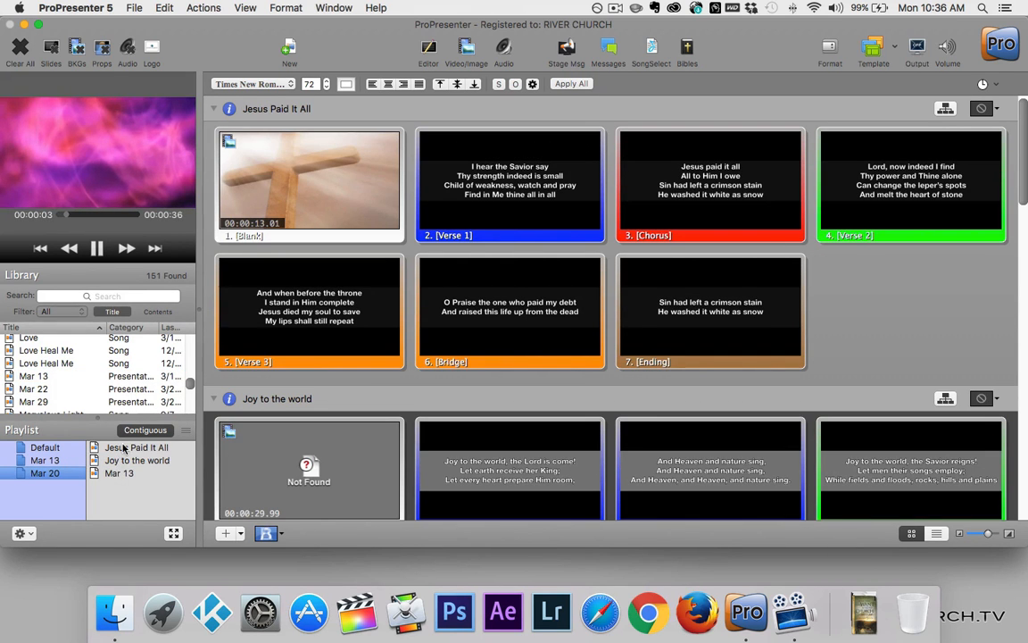
left_click(124, 451)
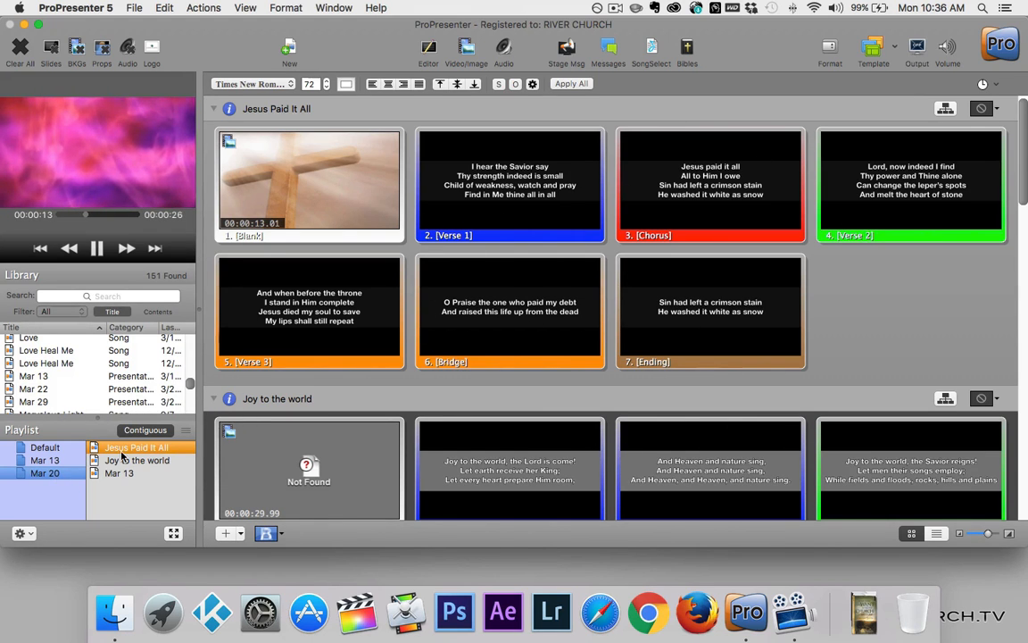
Check Love Heal Me, return to Jesus Paid It All, and switch off Mar 20's Contiguous mode
left_click(27, 352)
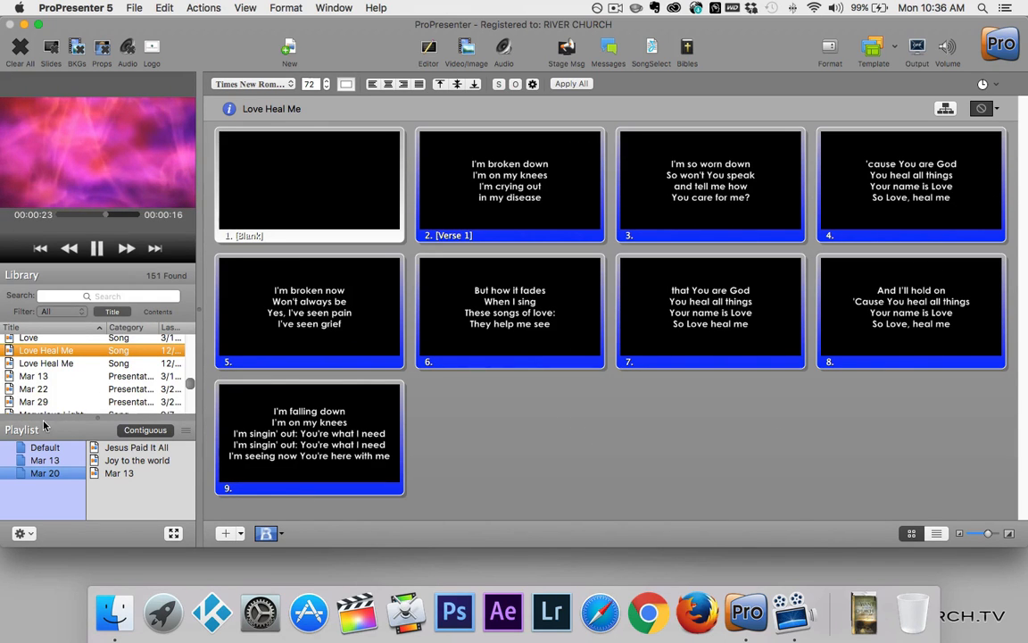
left_click(122, 449)
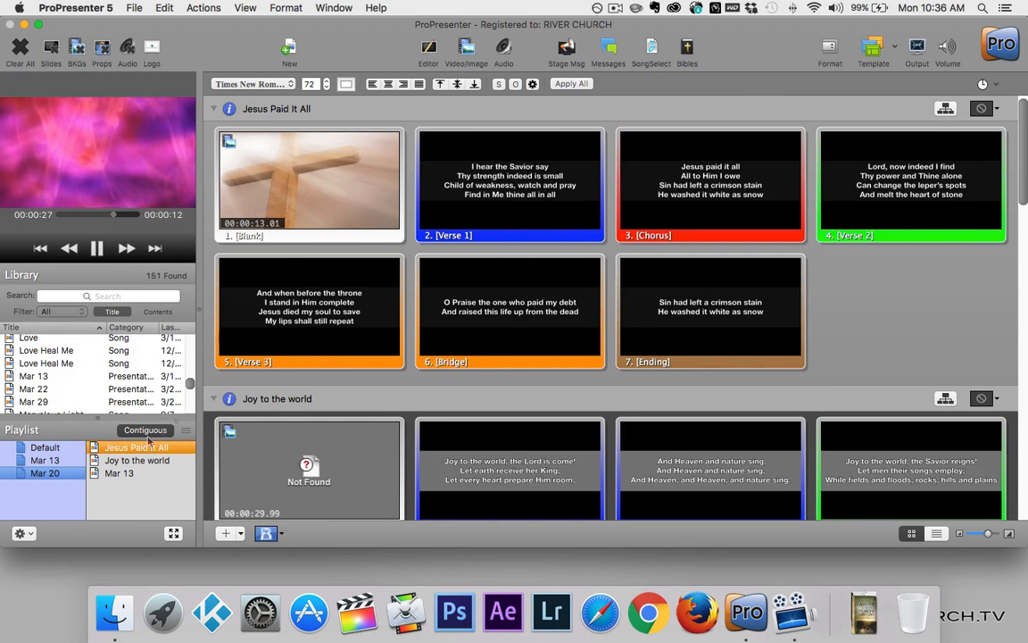
scroll(536, 230, "down", 3)
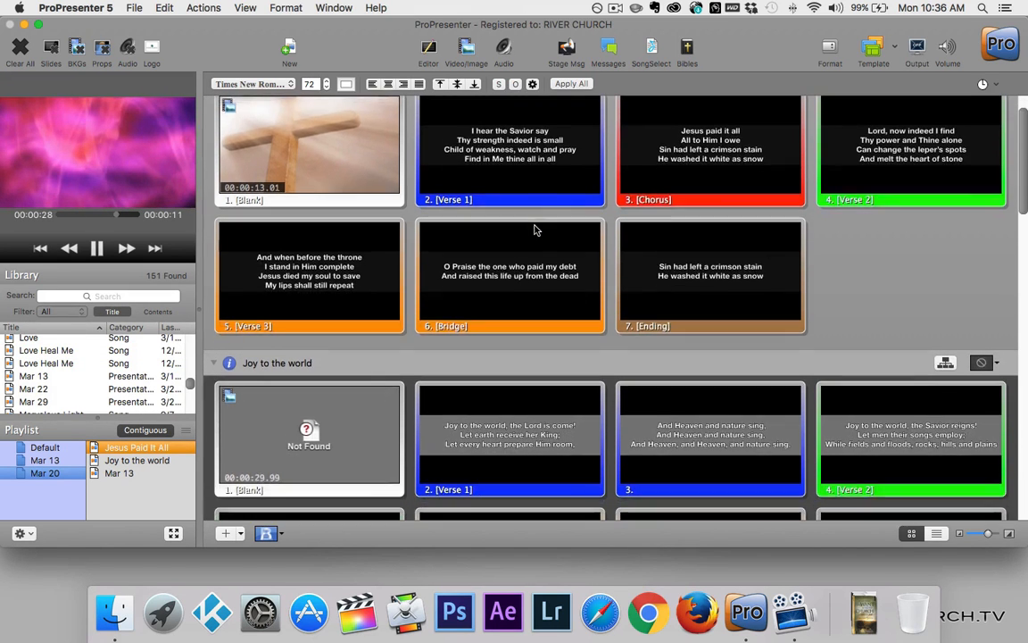
scroll(536, 230, "down", 10)
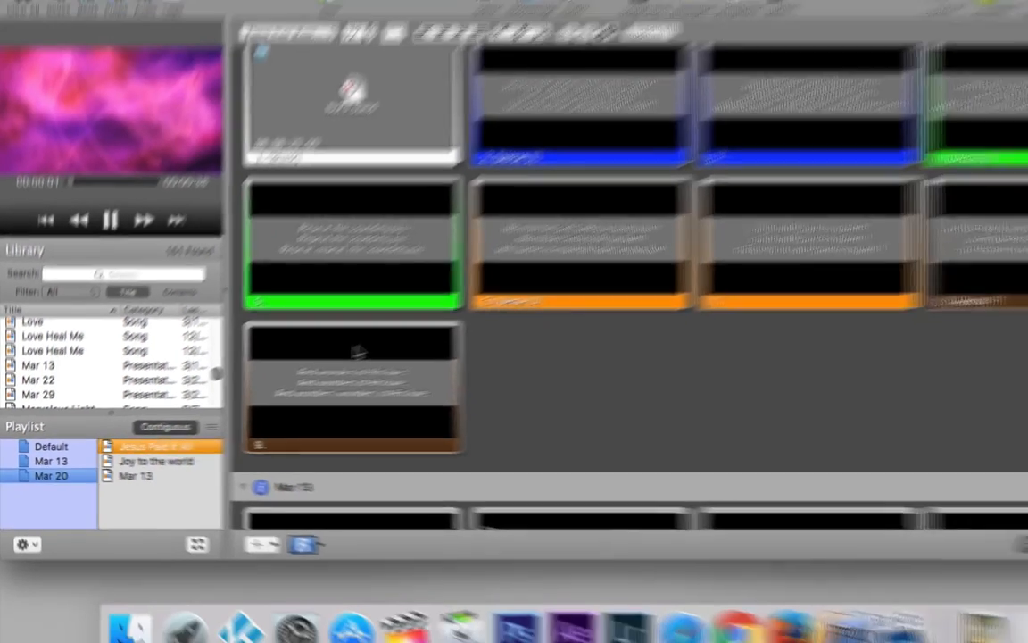
scroll(313, 364, "down", 5)
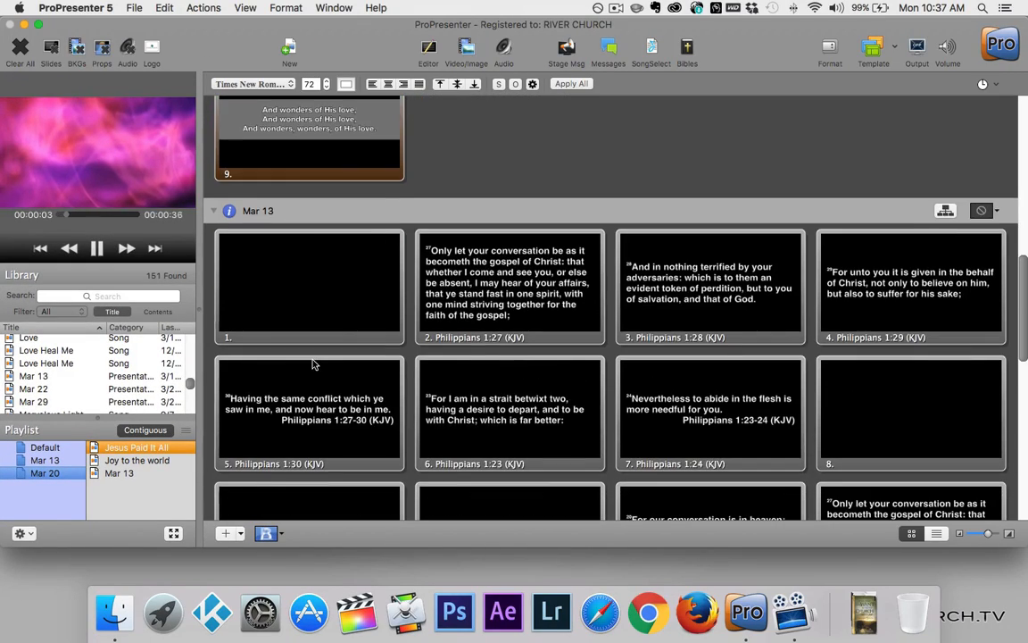
scroll(312, 363, "down", 3)
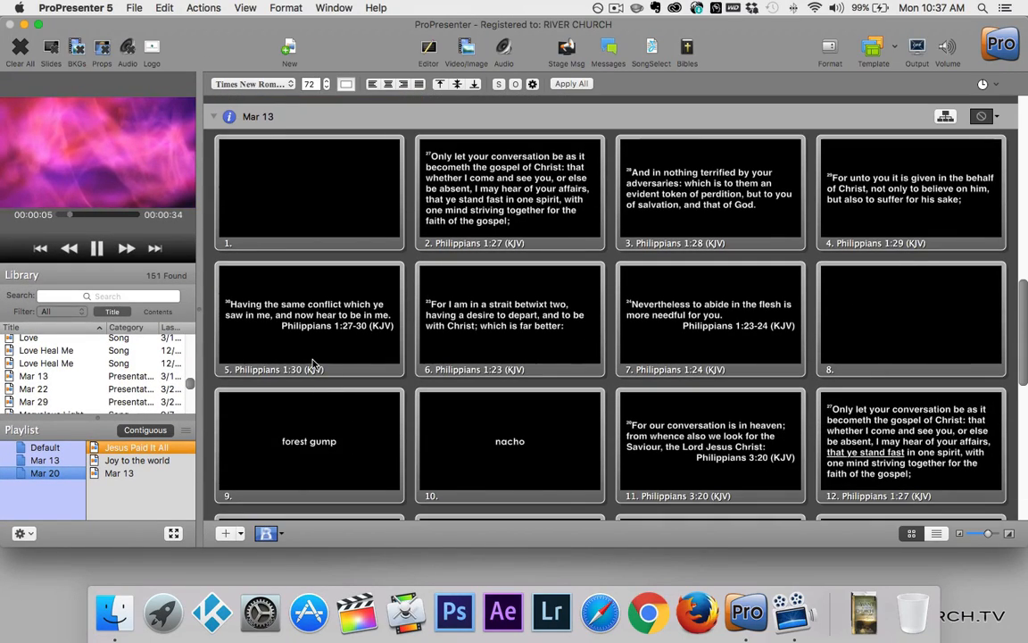
scroll(313, 364, "down", 3)
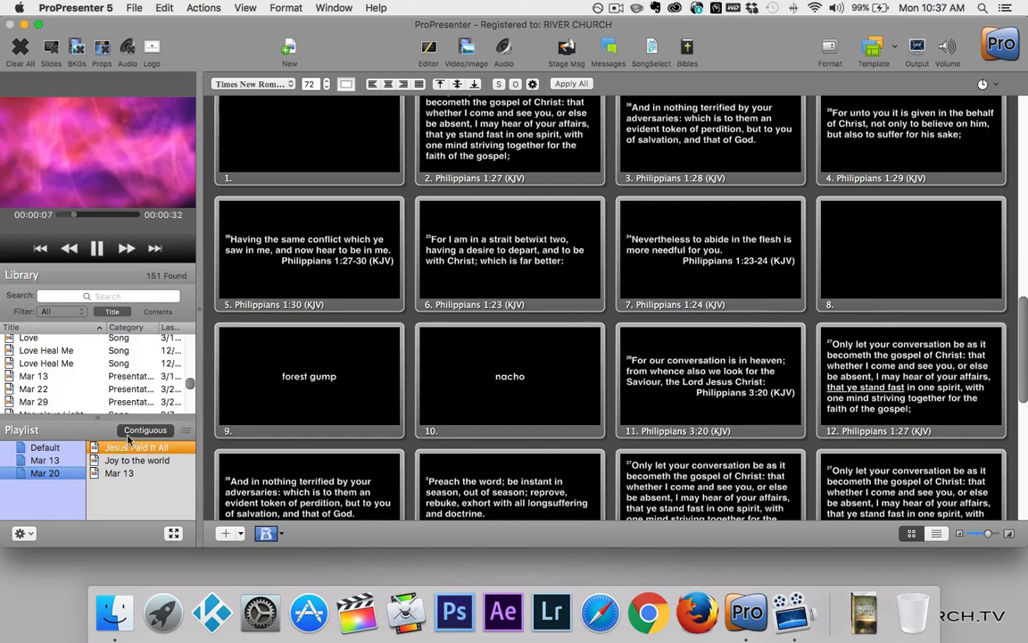
left_click(130, 446)
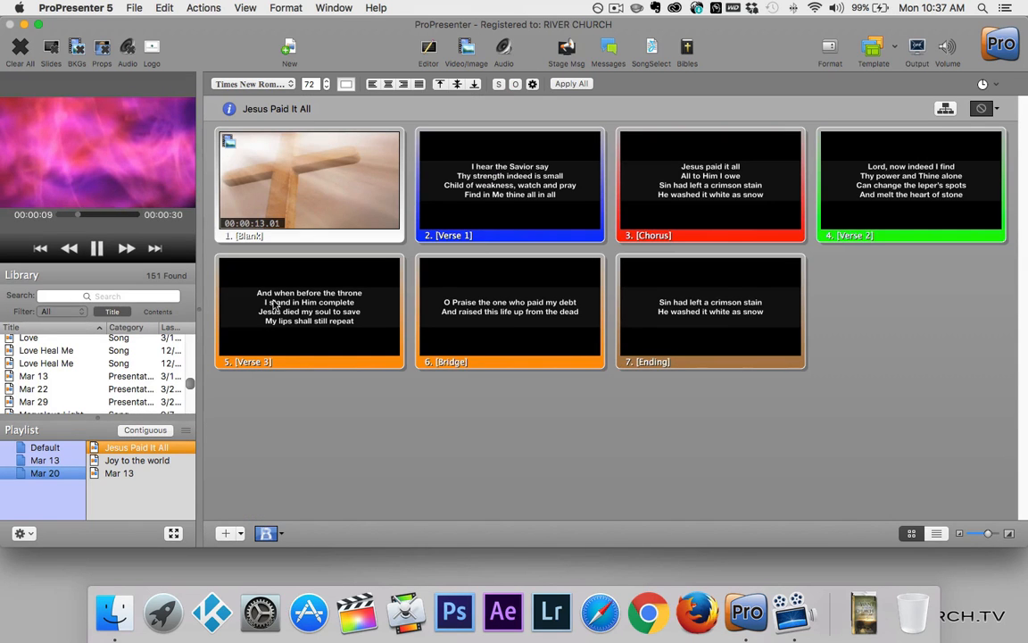
View the Joy to the world and Mar 13 slides, then turn Contiguous back on for Mar 20
left_click(151, 463)
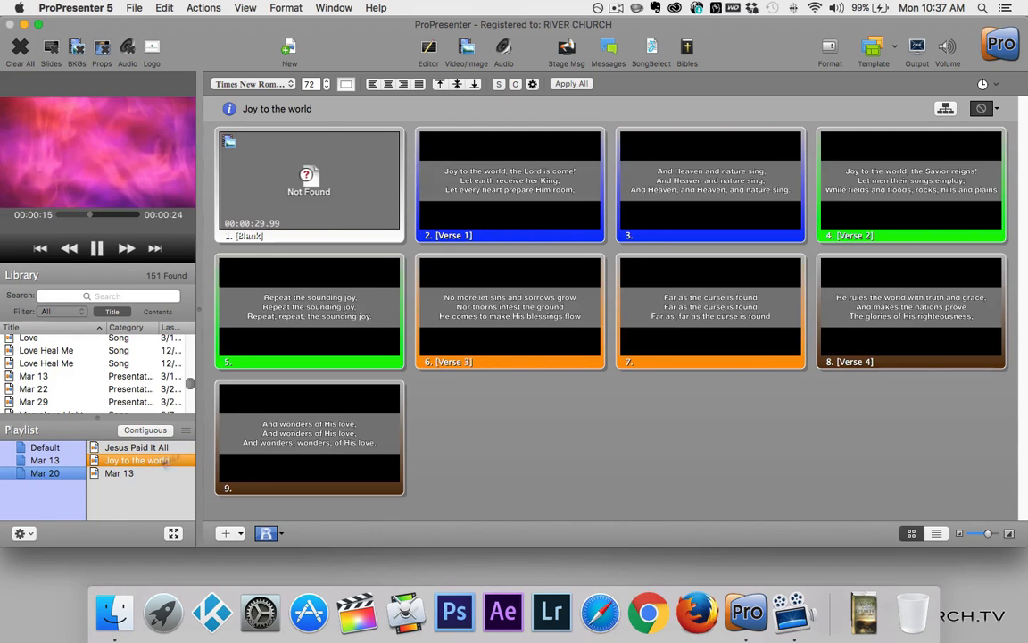
left_click(107, 473)
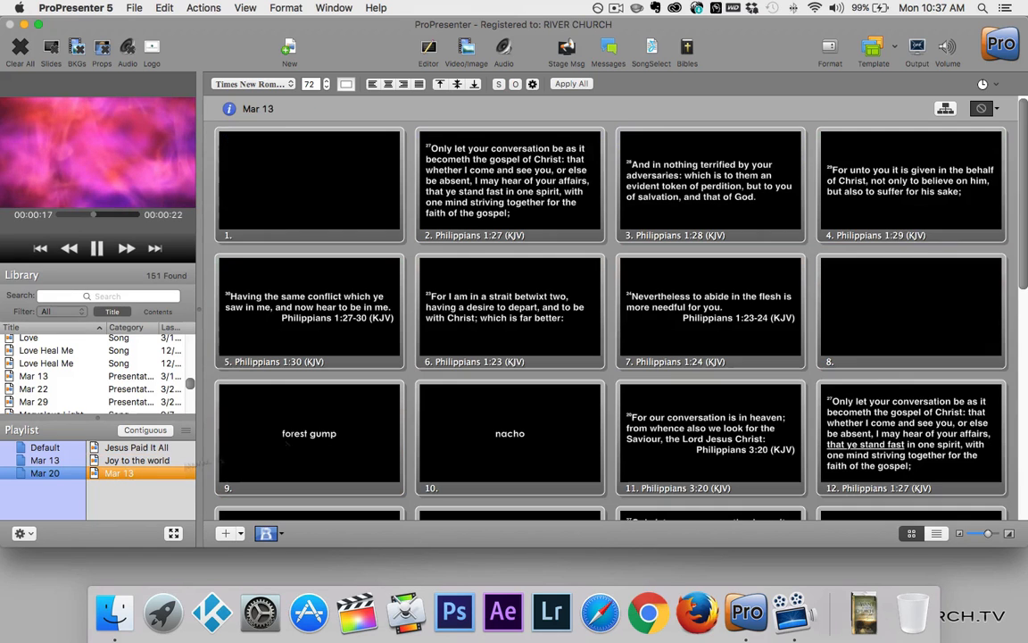
left_click(139, 433)
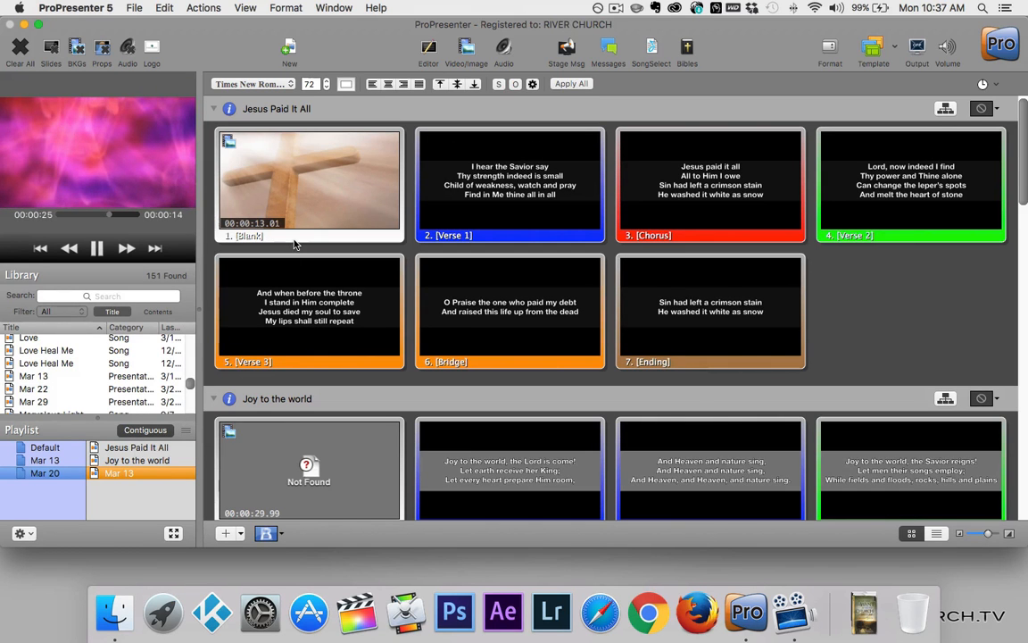
scroll(308, 224, "down", 3)
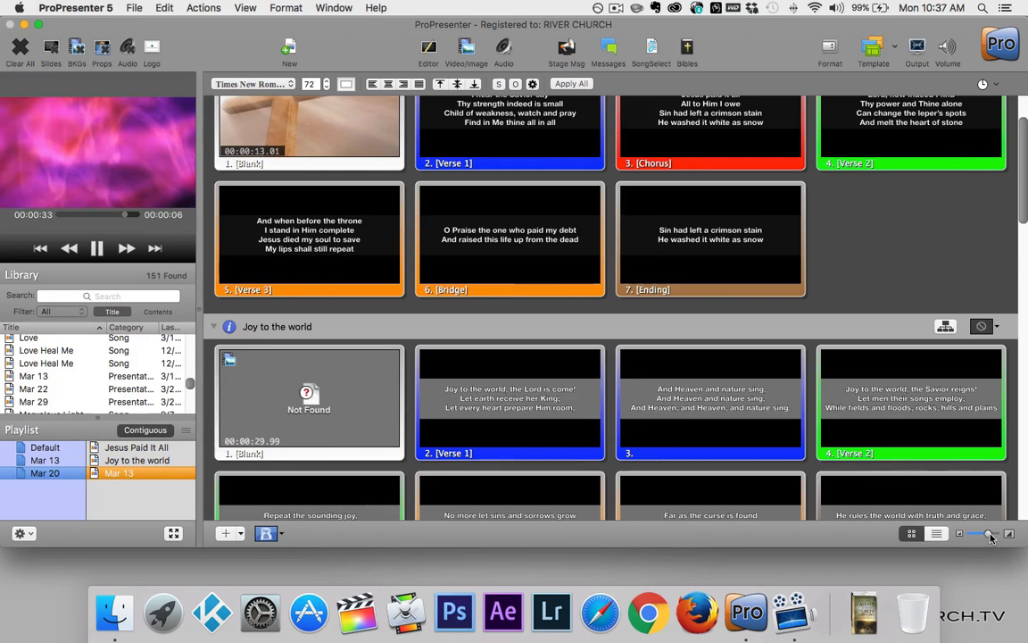
left_click_drag(990, 536, 993, 537)
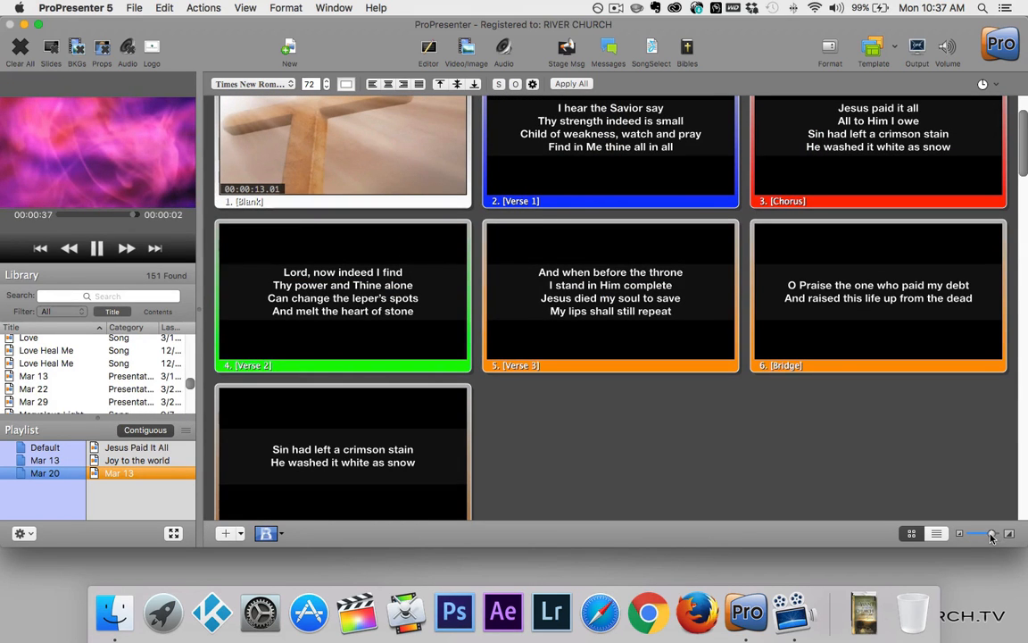
mouse_move(993, 536)
left_mouse_down()
mouse_move(975, 536)
mouse_move(993, 536)
left_mouse_up()
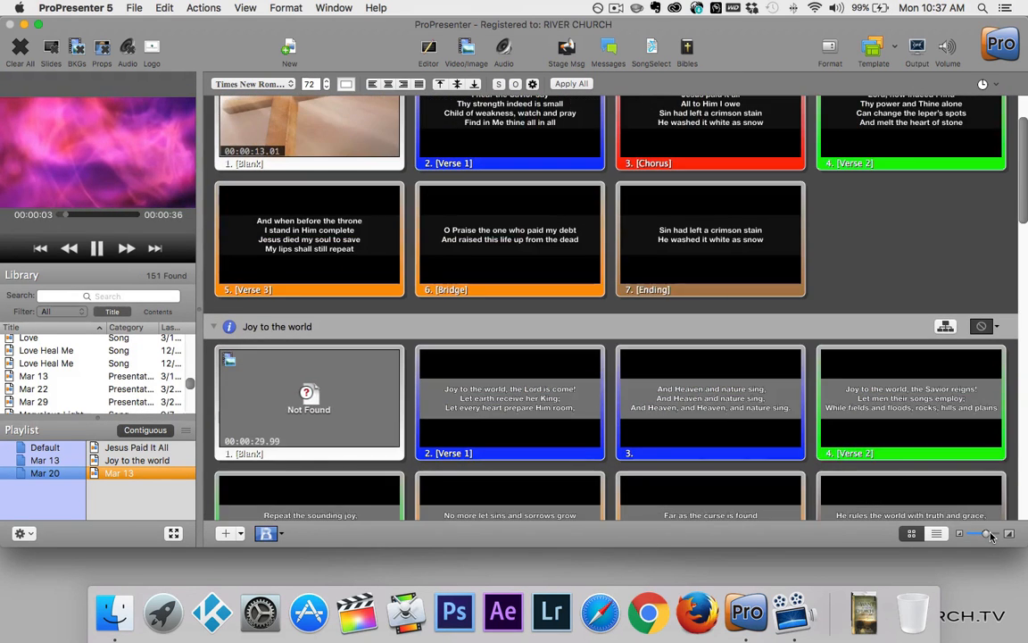
left_click(937, 533)
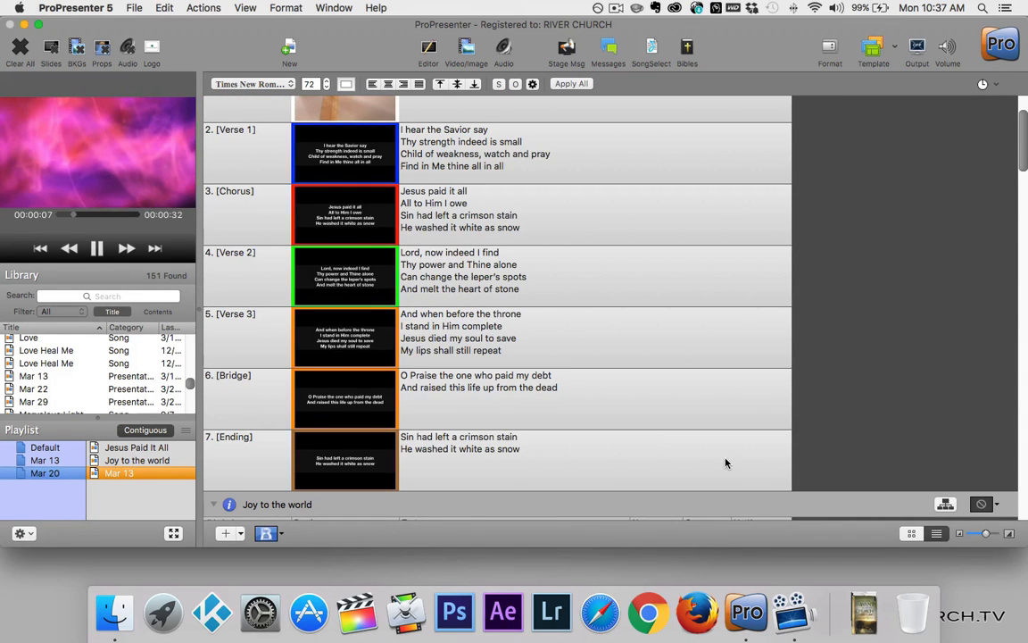
scroll(726, 463, "down", 5)
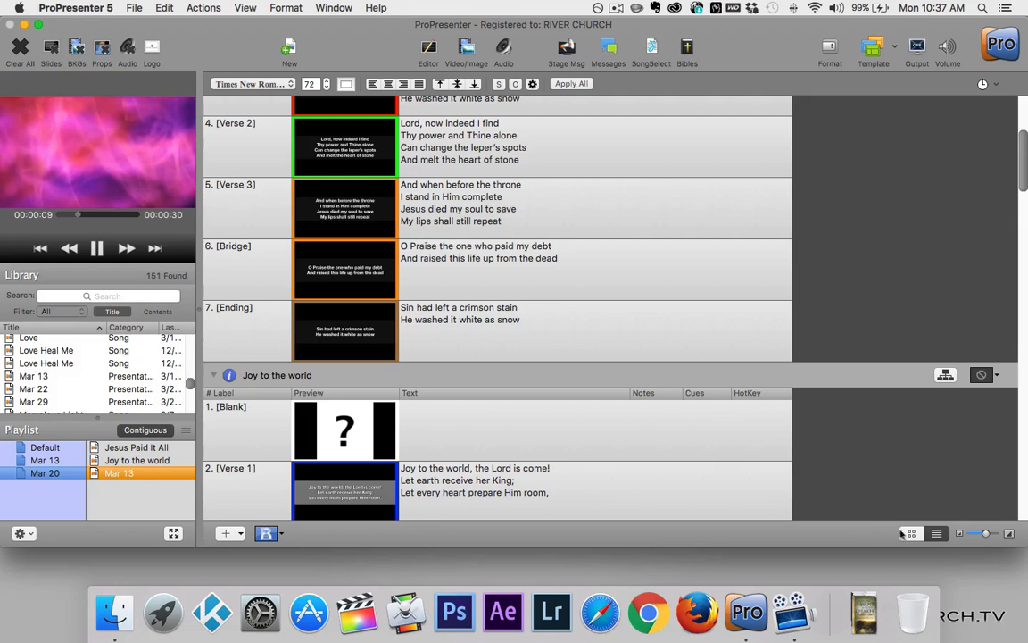
left_click(910, 533)
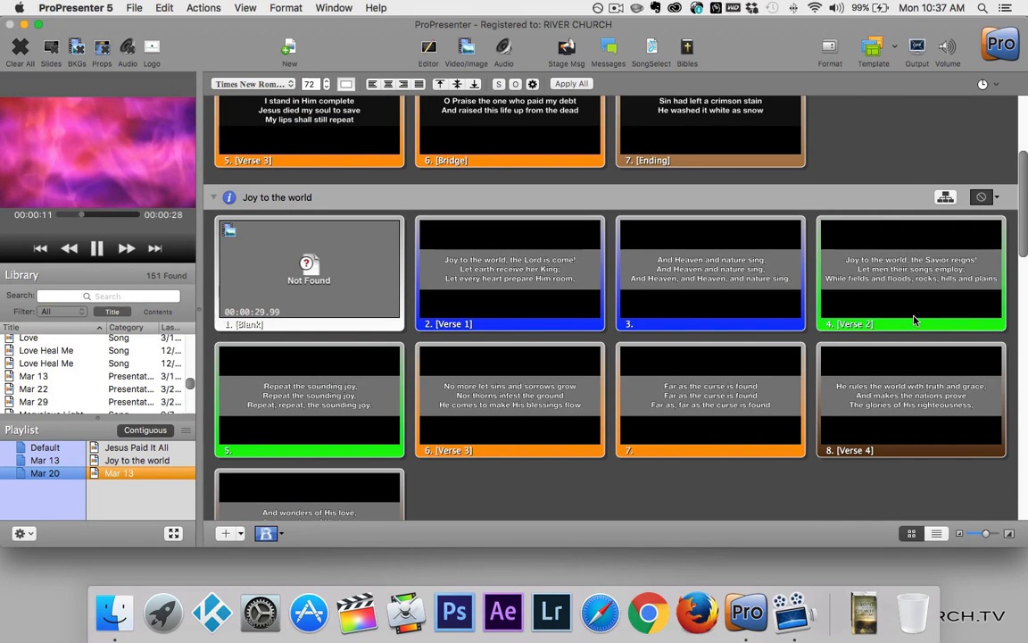